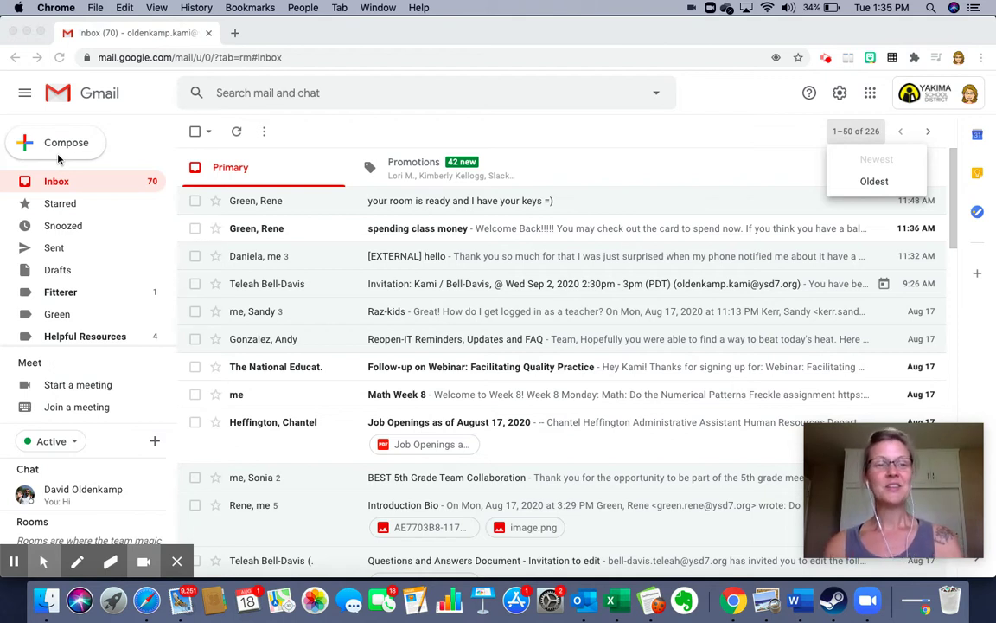
# Open a blank New Message window over the Gmail inbox
pyautogui.press('super+Tab')
pyautogui.click(57, 145)
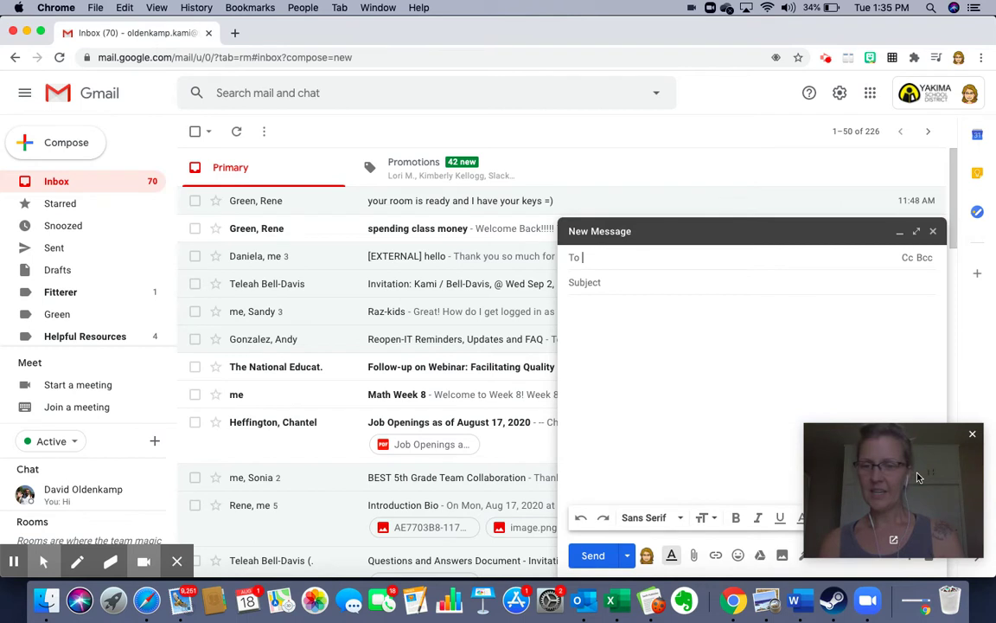
pyautogui.moveTo(918, 472); pyautogui.dragTo(444, 484)
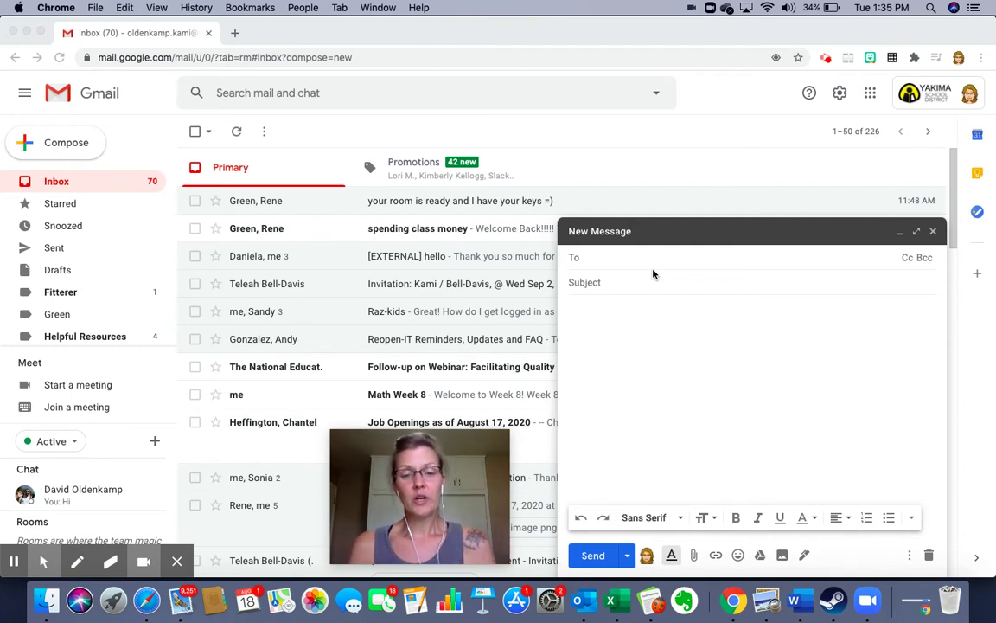
# Add both teachers to the To field by their surnames, picking each from the contact suggestions
pyautogui.click(582, 259)
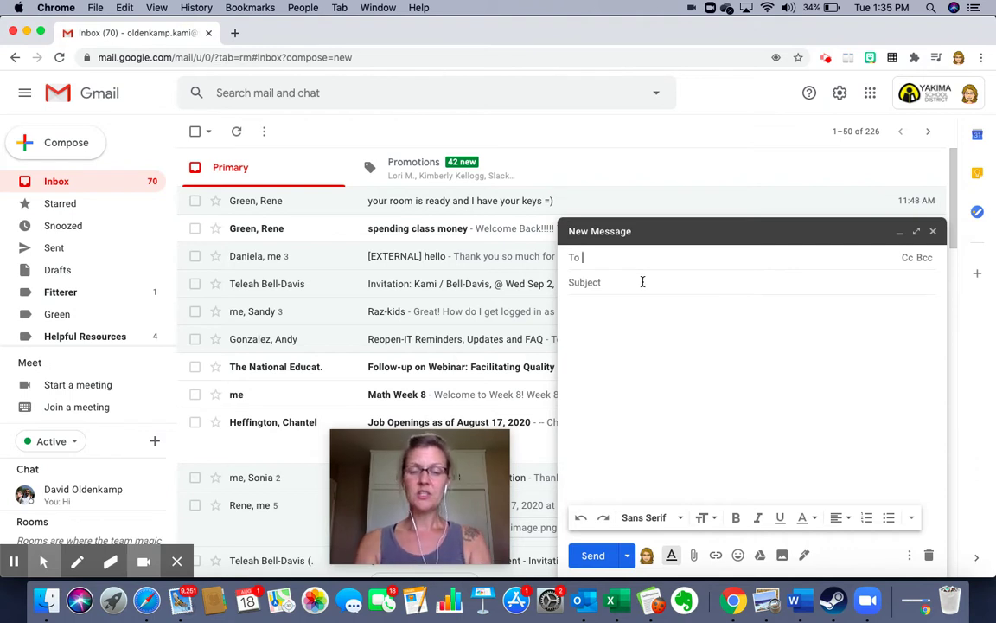
pyautogui.write('ol')
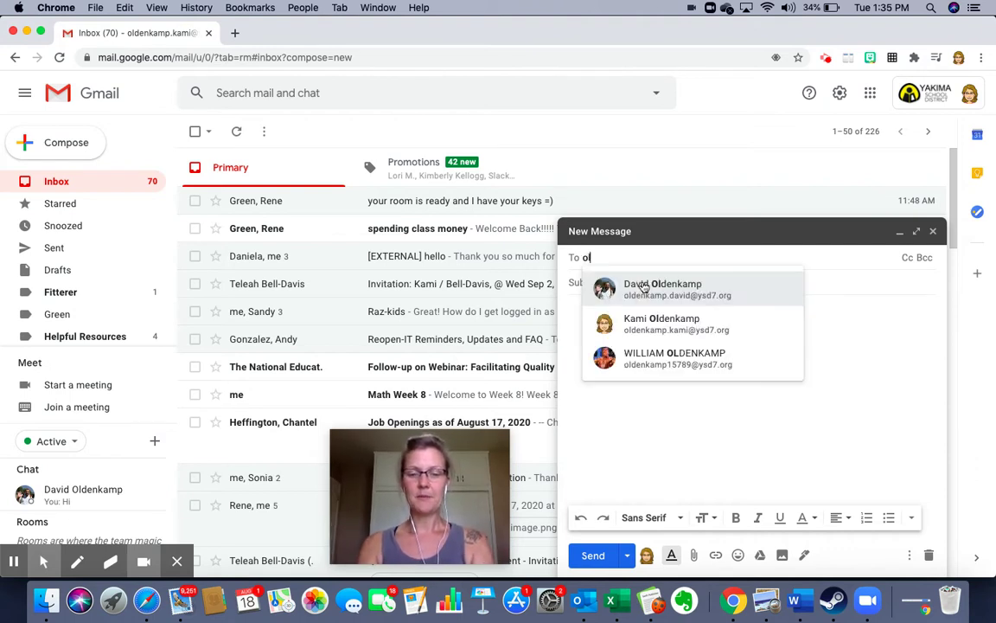
pyautogui.write('den')
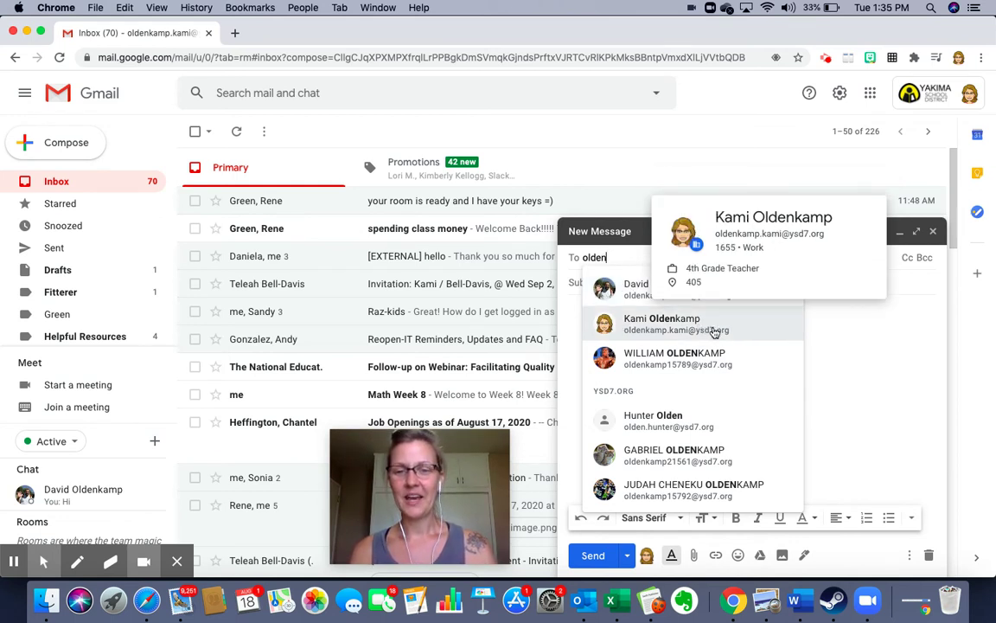
pyautogui.click(715, 332)
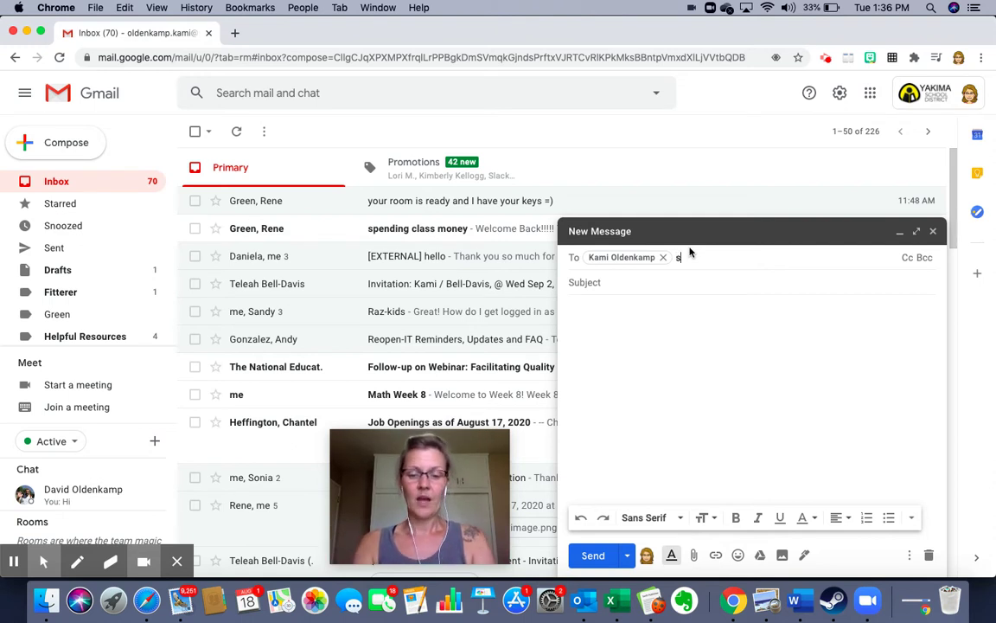
pyautogui.write('smith')
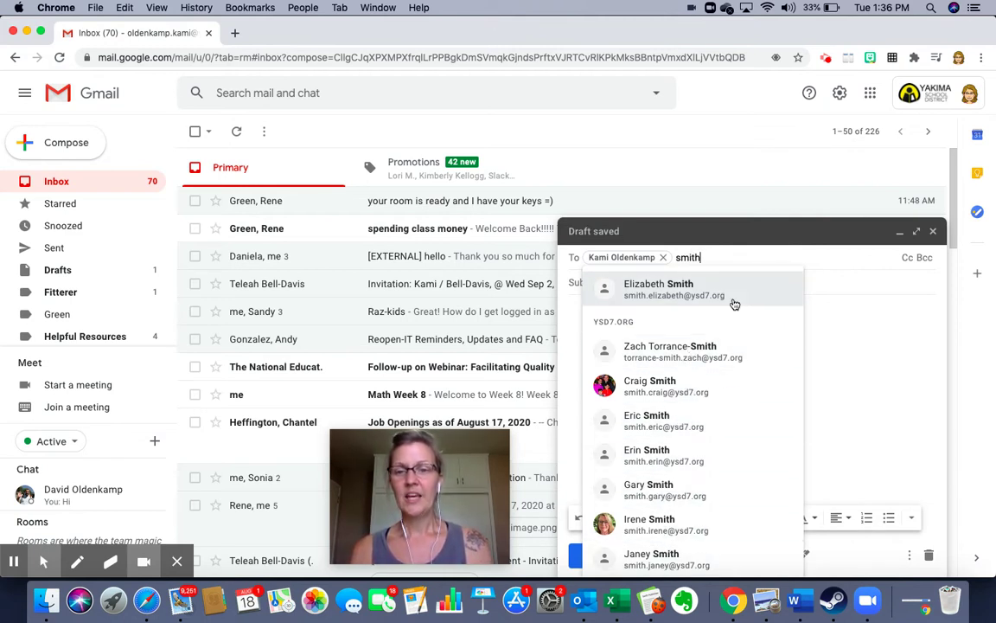
pyautogui.moveTo(734, 303)
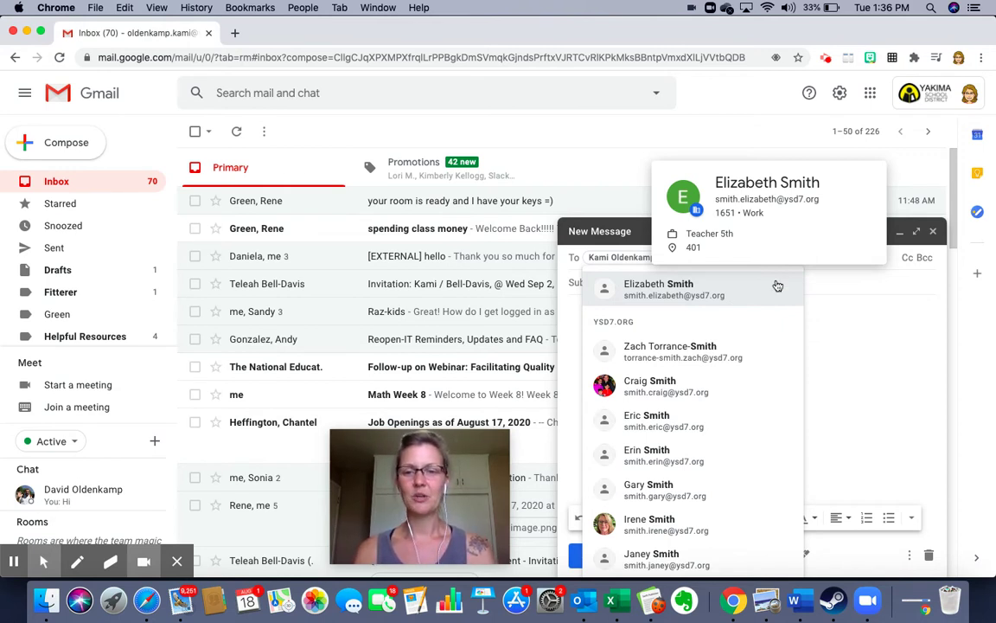
pyautogui.click(764, 287)
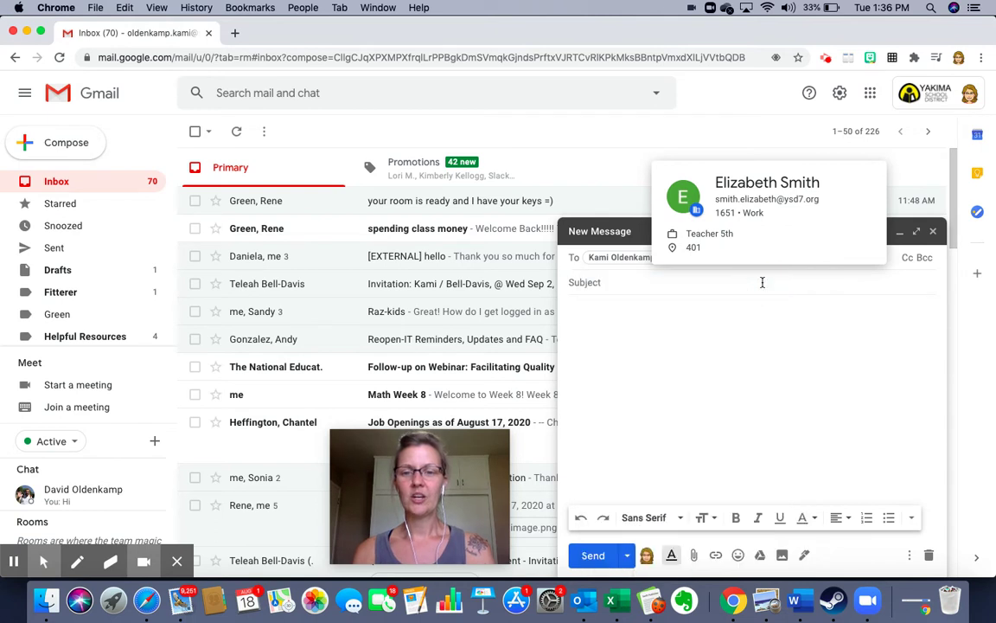
# Give the message the subject 'Lost password'
pyautogui.click(691, 282)
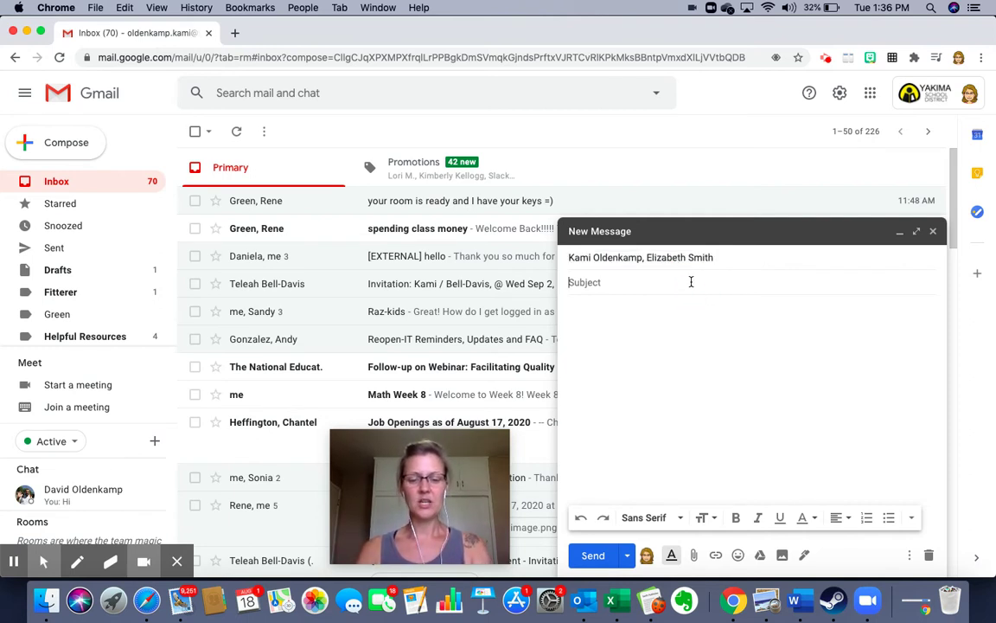
pyautogui.write('Lost pa')
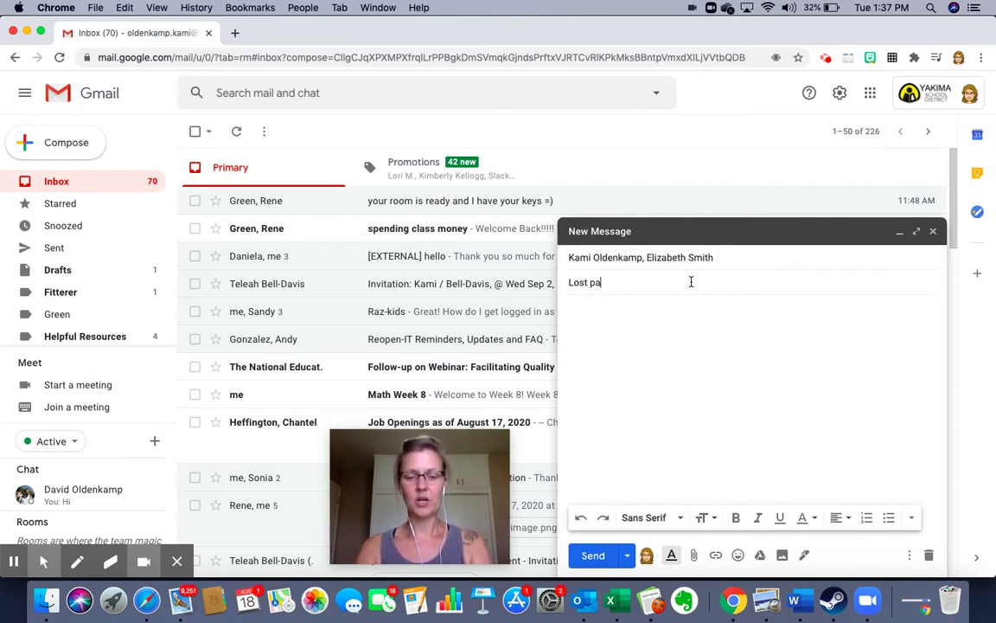
pyautogui.write('ssword')
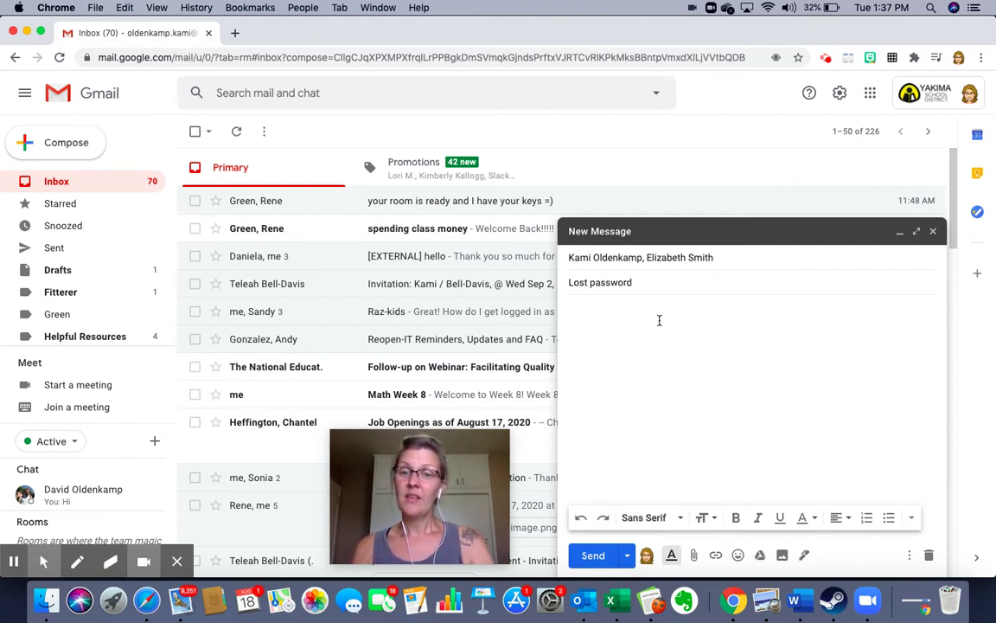
pyautogui.click(671, 319)
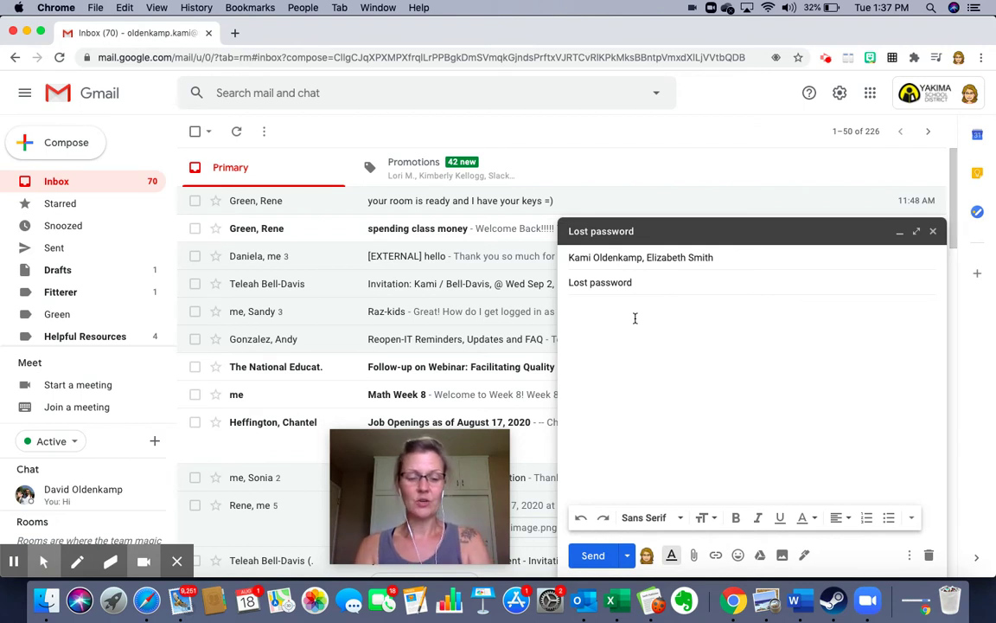
# Greet both teachers by name and write 'I lost my password. Can you help me?' below
pyautogui.write('He')
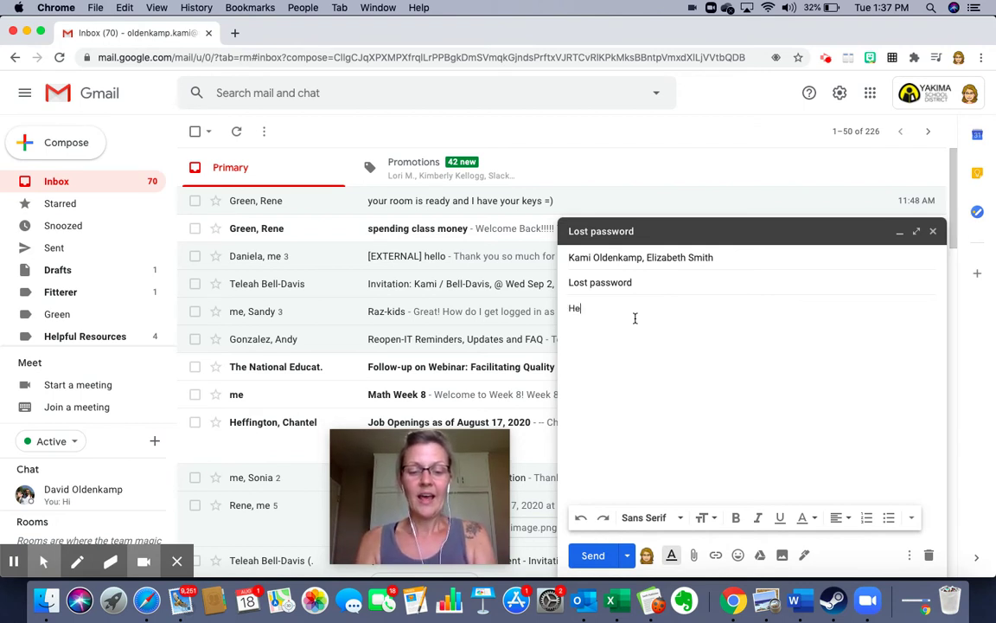
pyautogui.write('llo Mrs.')
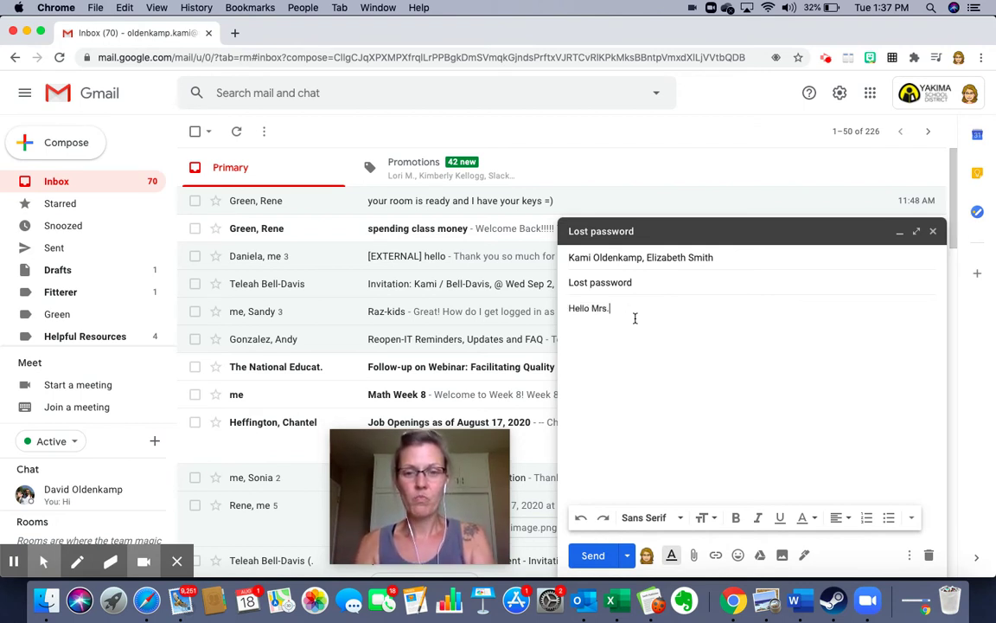
pyautogui.write(' Oldenkamp ')
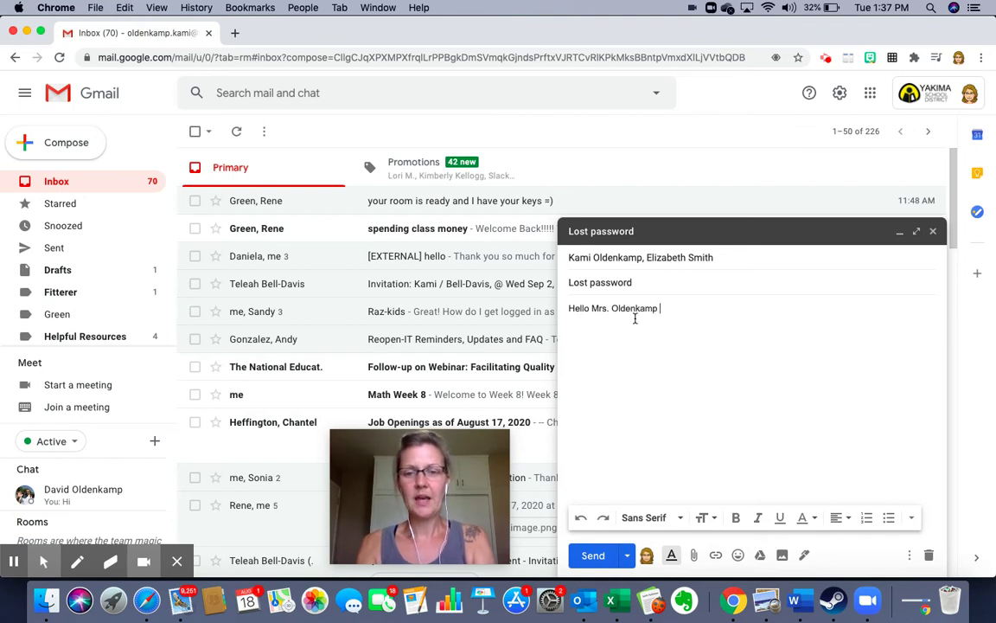
pyautogui.write('and Miss ')
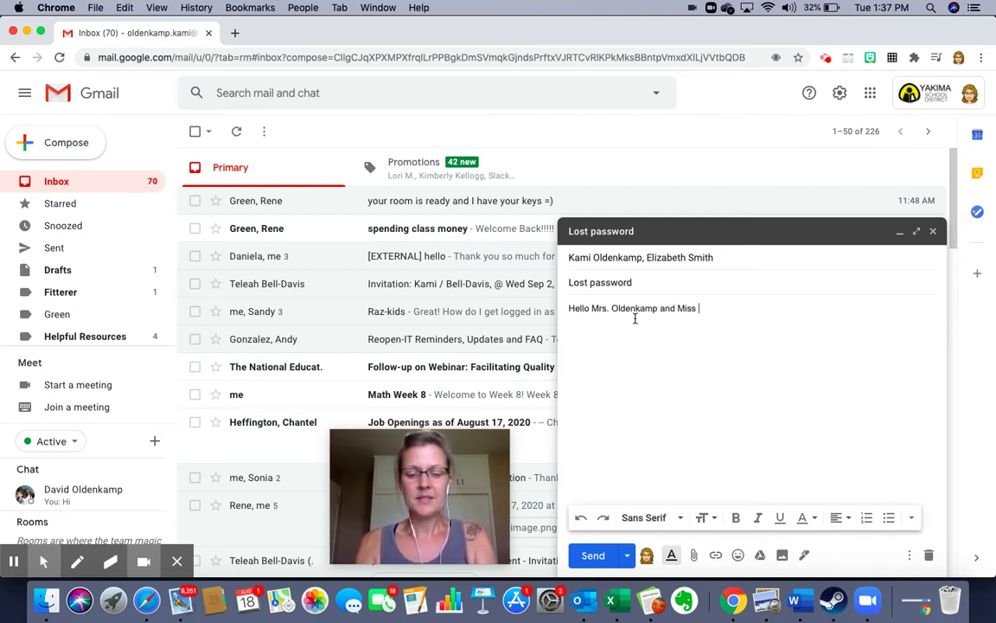
pyautogui.write('Smith,')
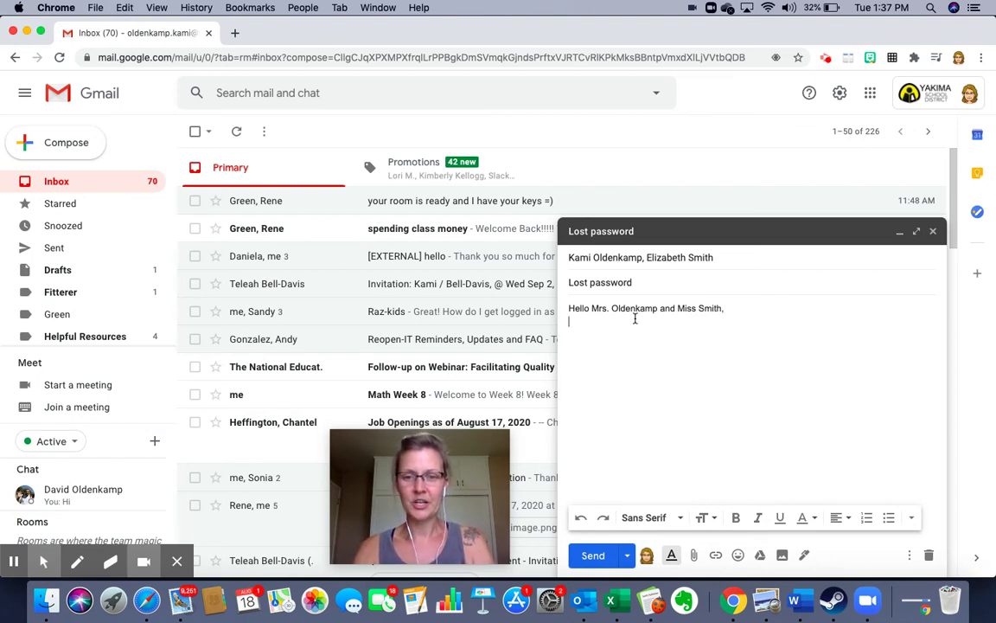
pyautogui.press('Return')
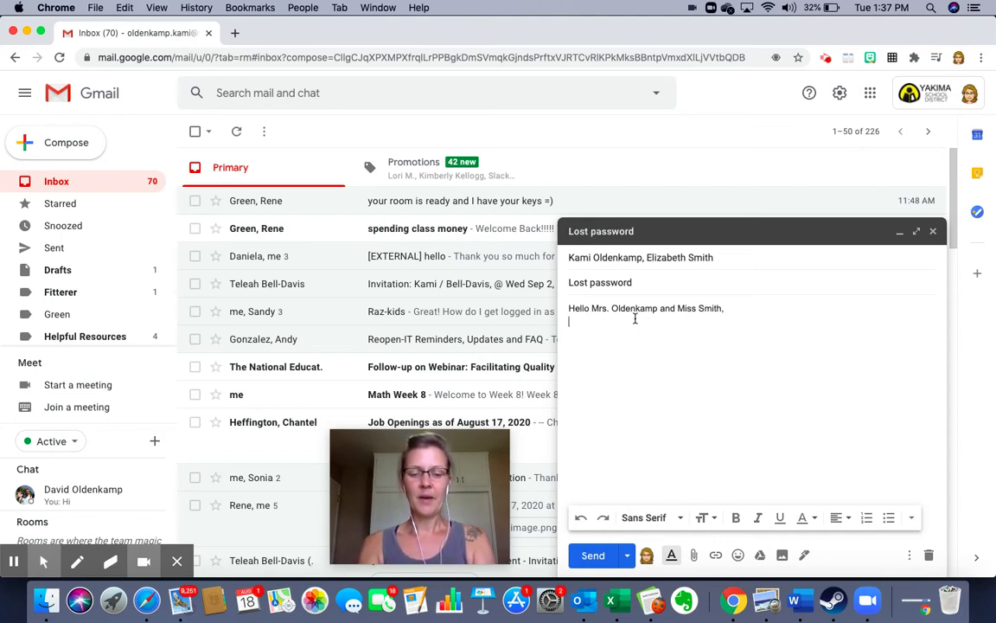
pyautogui.write('I lost m')
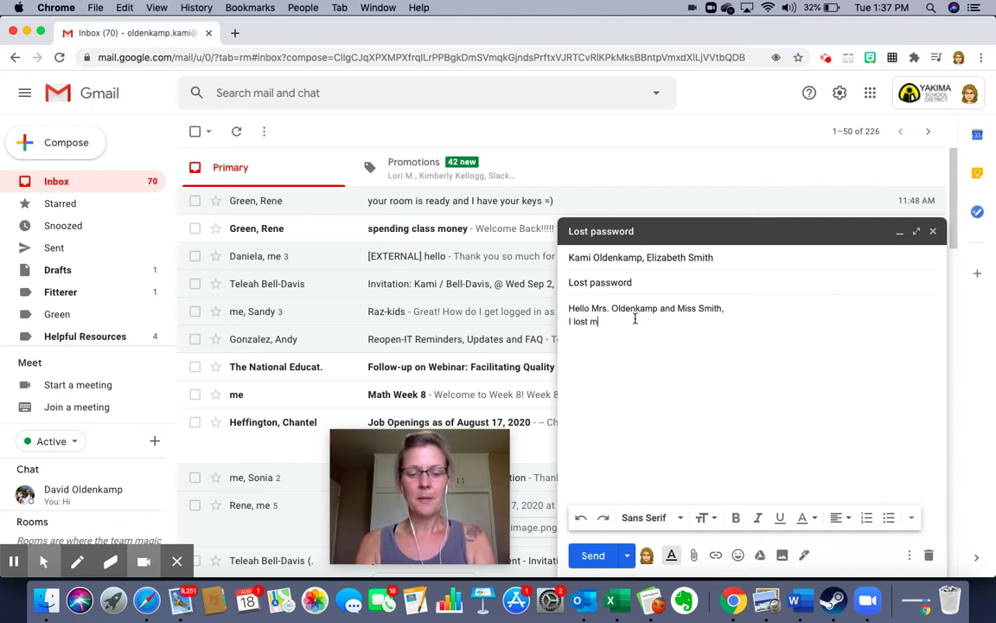
pyautogui.write('y pas')
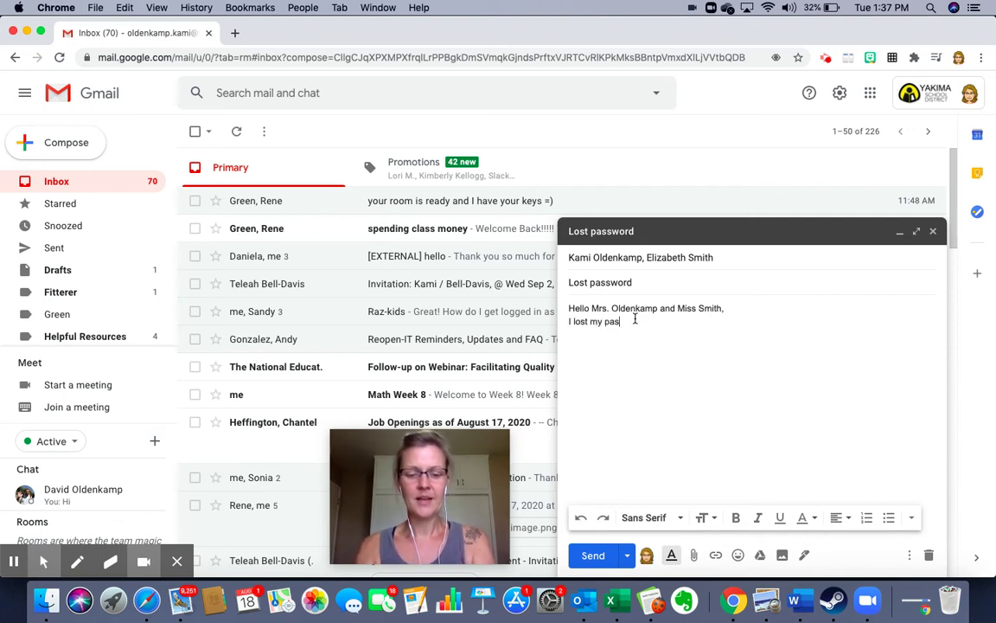
pyautogui.write('sword. Can ')
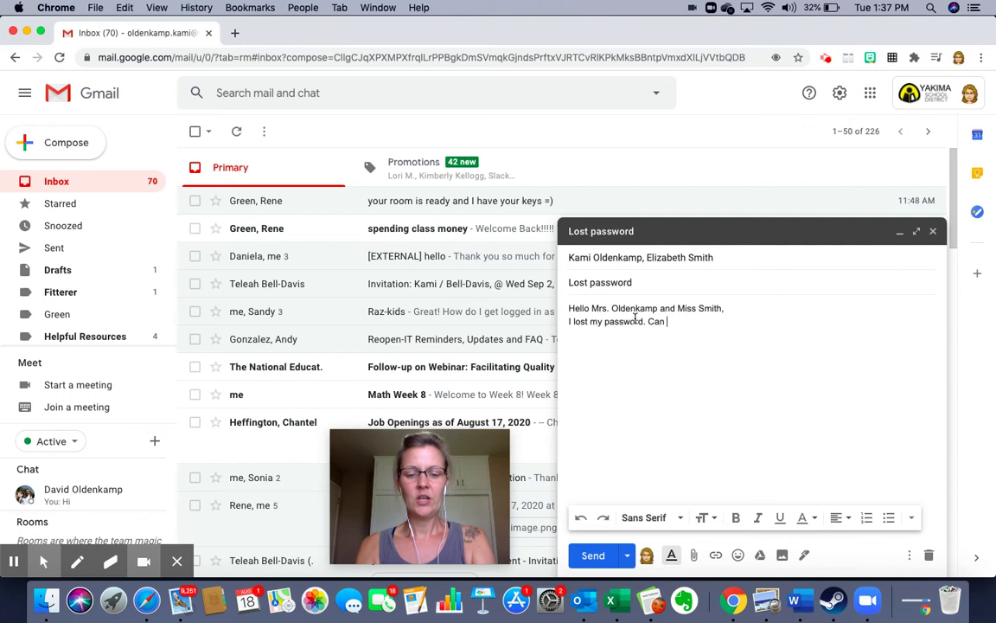
pyautogui.write('you help me')
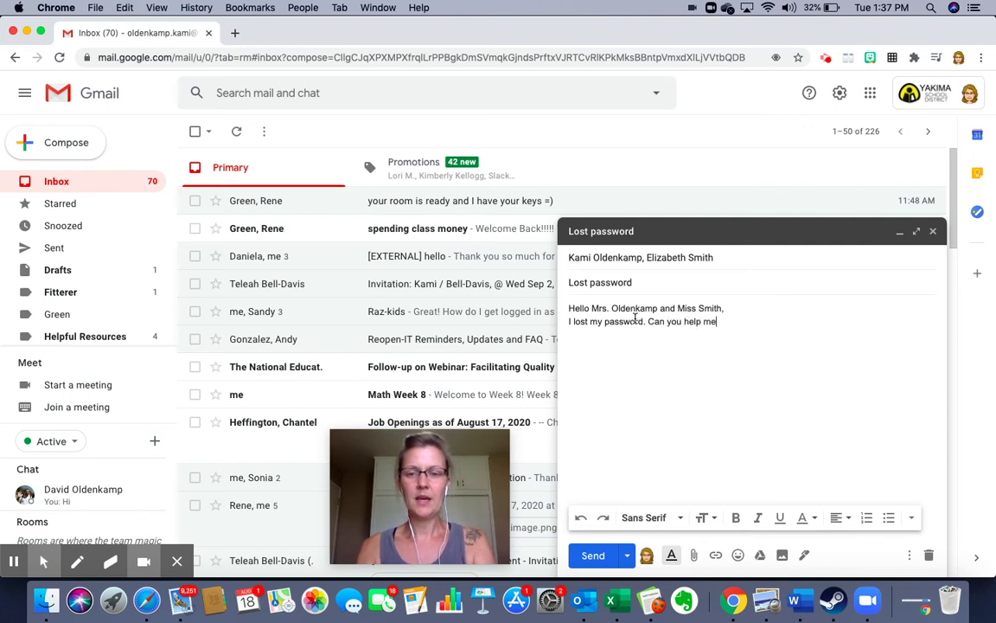
pyautogui.write('?')
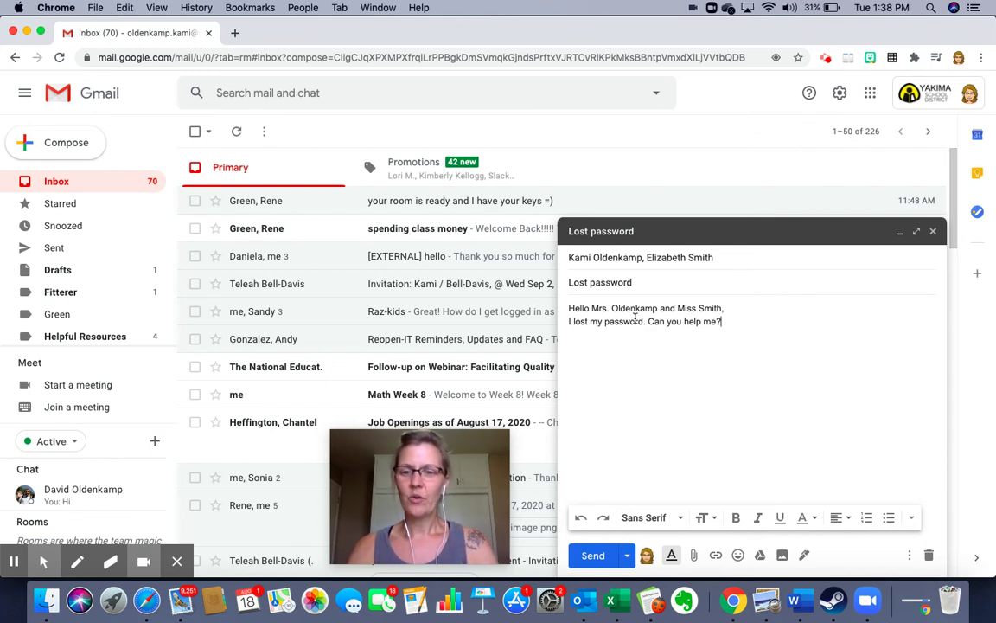
pyautogui.press('Return')
pyautogui.press('Return')
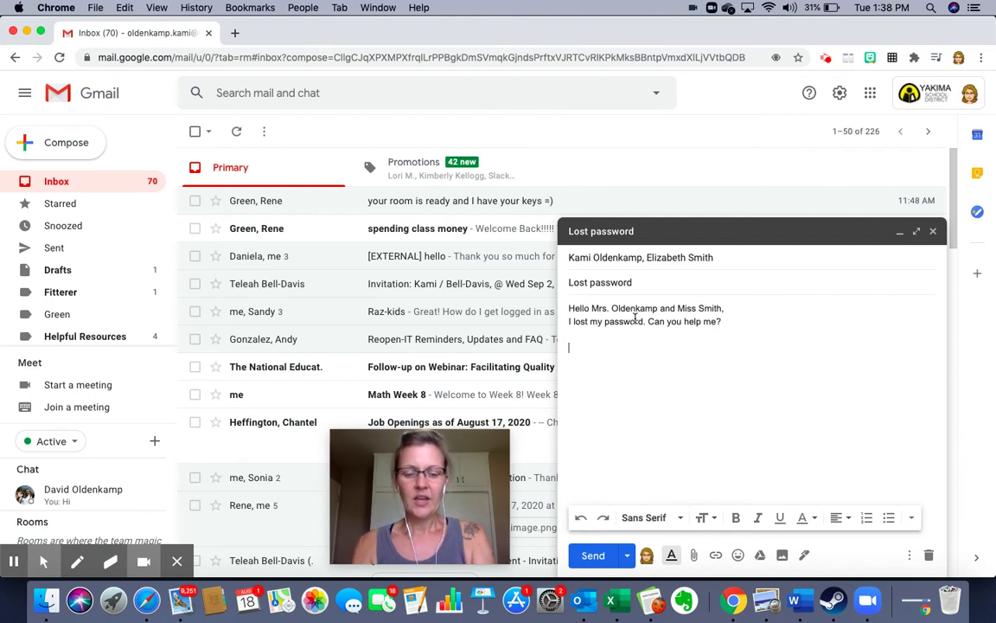
# End the message with a 'Thanks,' sign-off and a 'name' line beneath it
pyautogui.write('Thanks,')
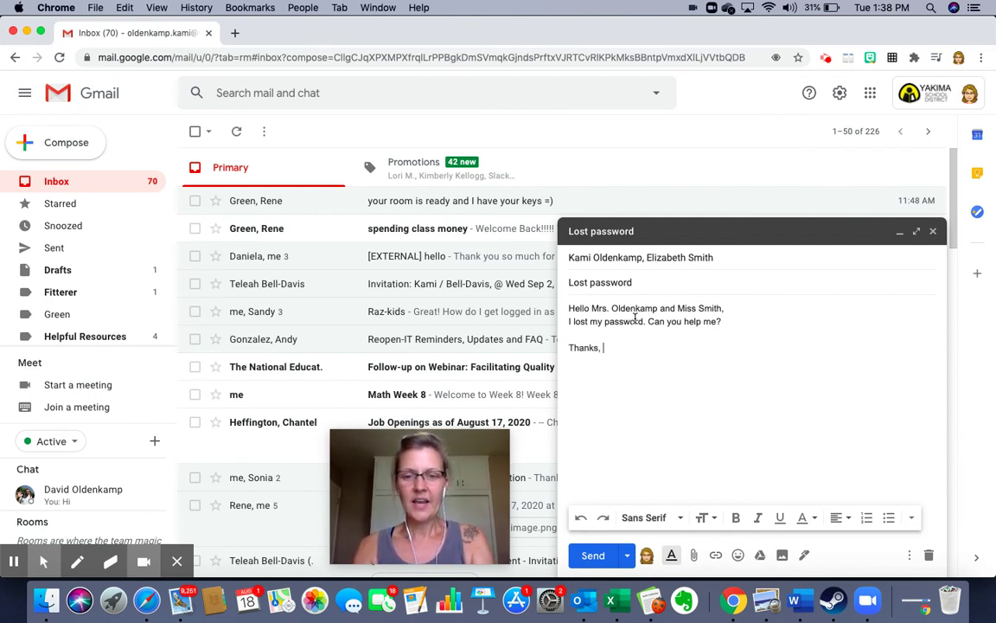
pyautogui.press('Return')
pyautogui.press('Return')
pyautogui.write('name')
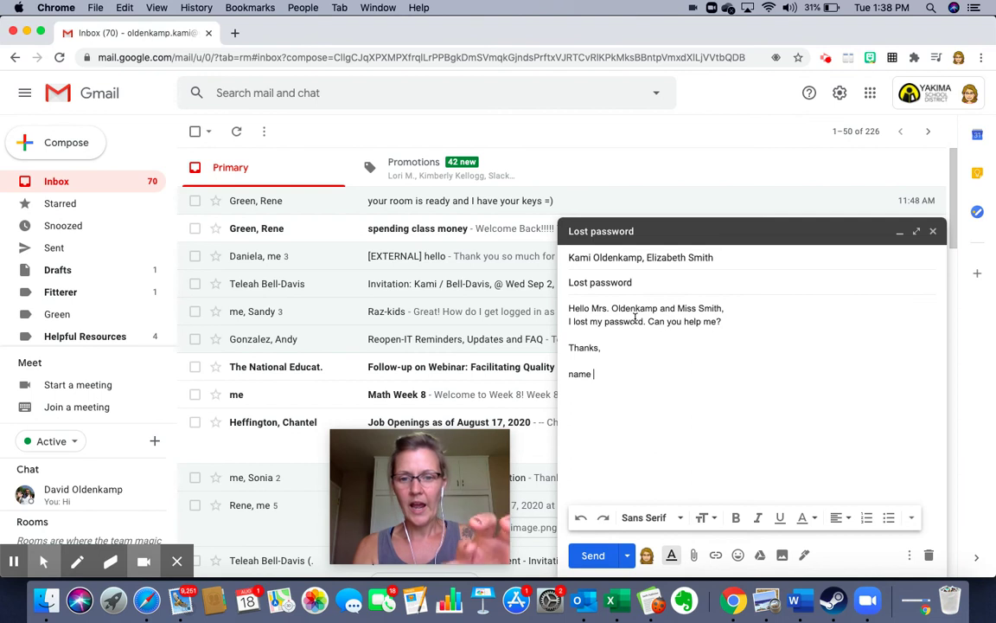